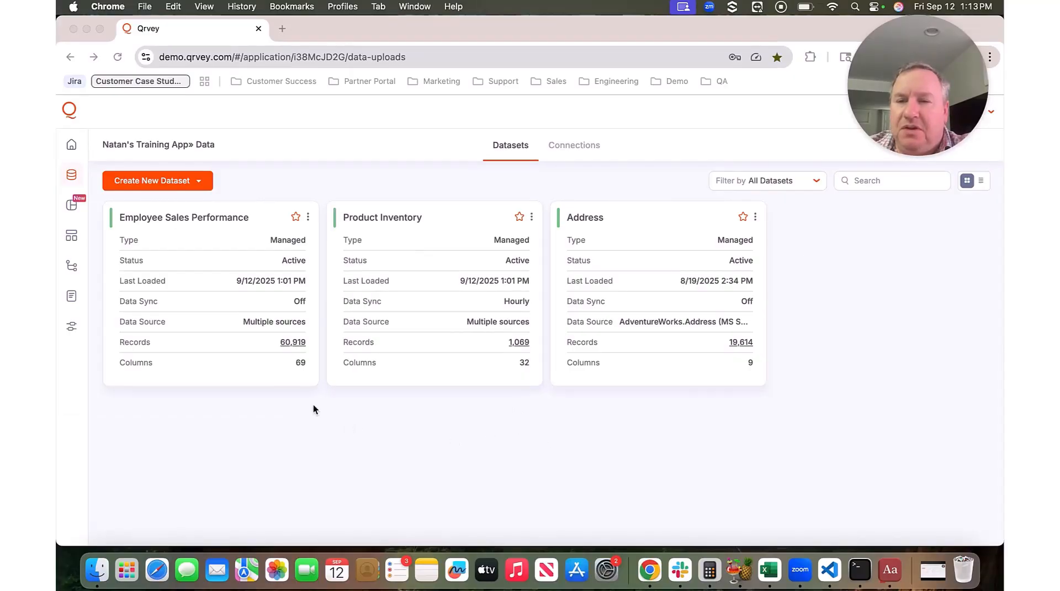
Open the Employee Sales Performance dataset for analysis and start a new chart of the Table type
left_click(218, 303)
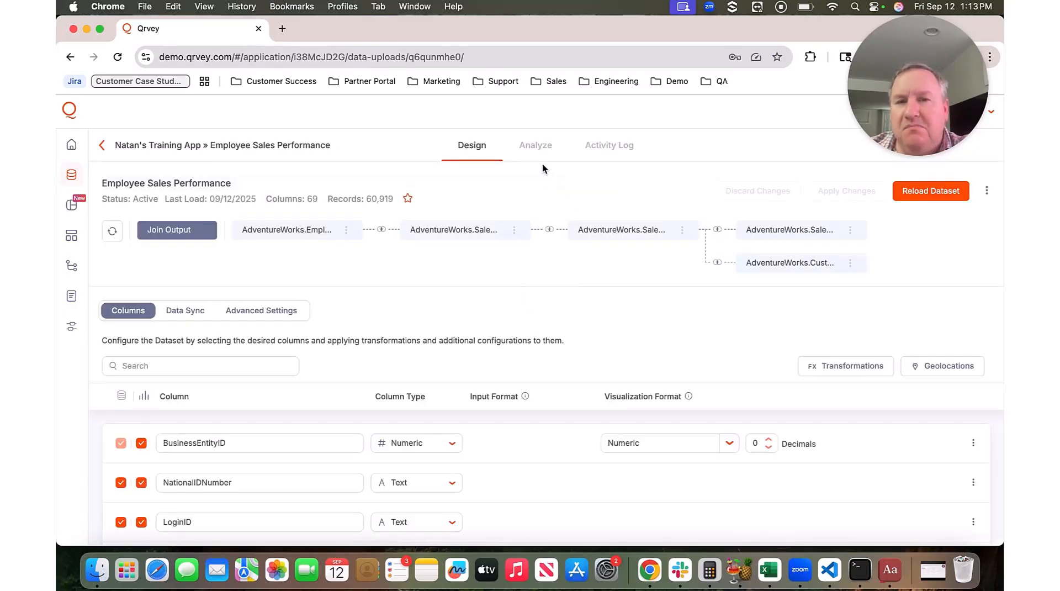
left_click(538, 149)
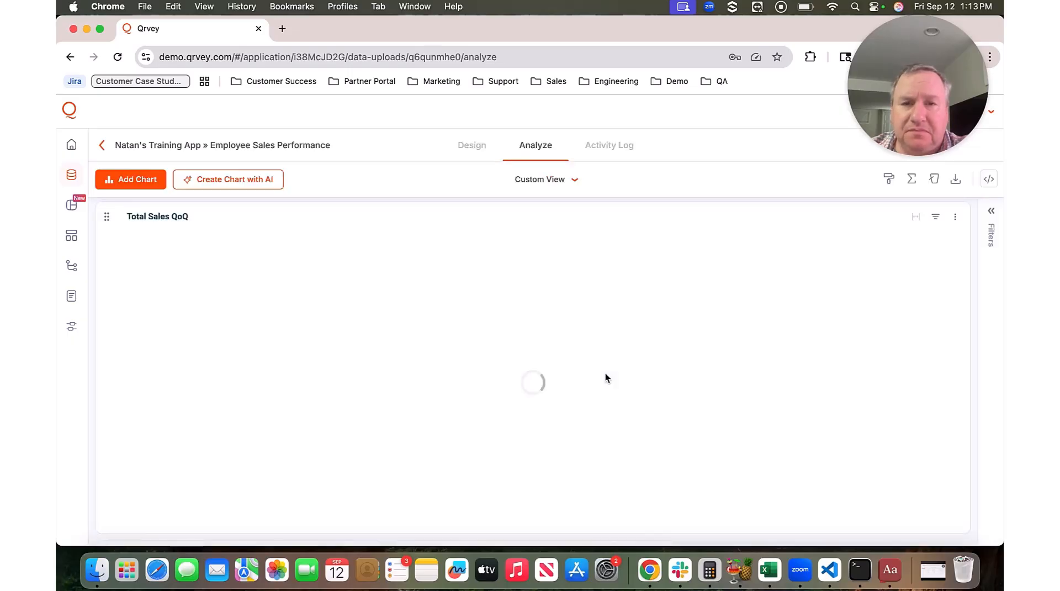
left_click(122, 184)
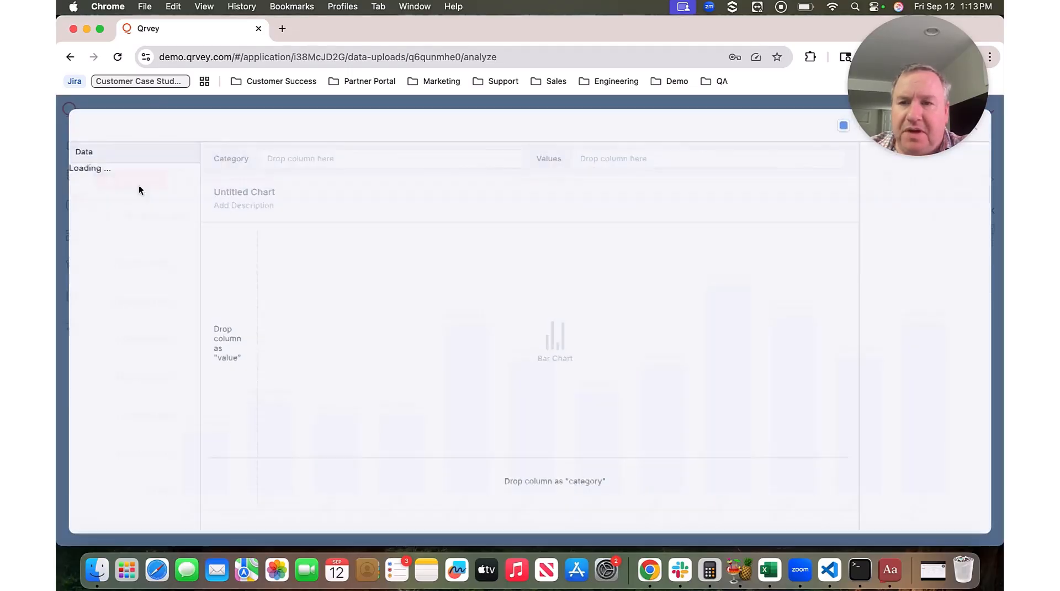
scroll(932, 267, "down", 2)
scroll(932, 267, "down", 1)
left_click(958, 259)
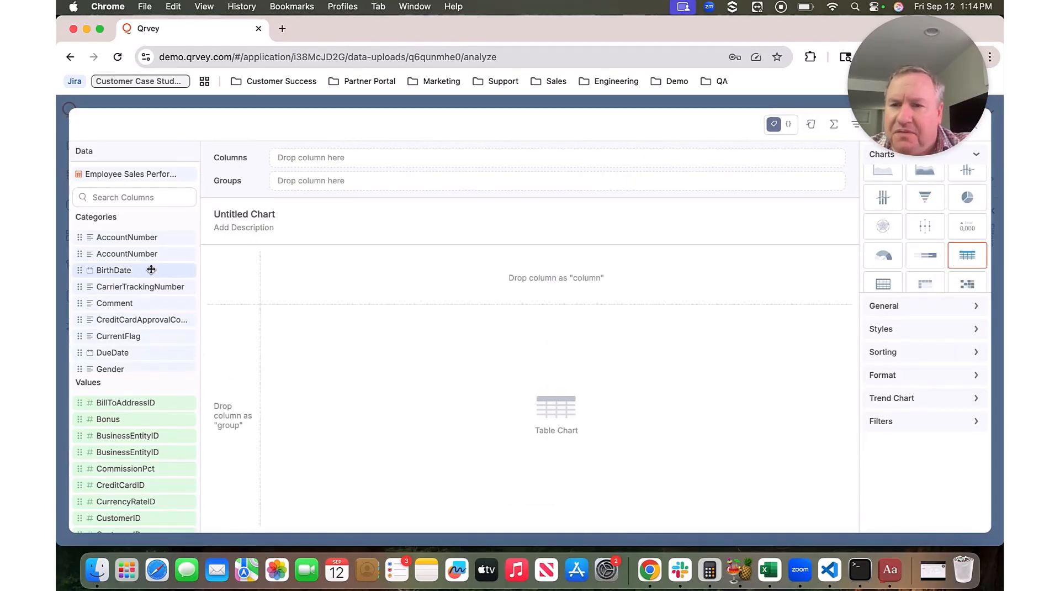
Group the table by AccountNumber and add LineTotal as a summed value column
left_click_drag(138, 244, 337, 186)
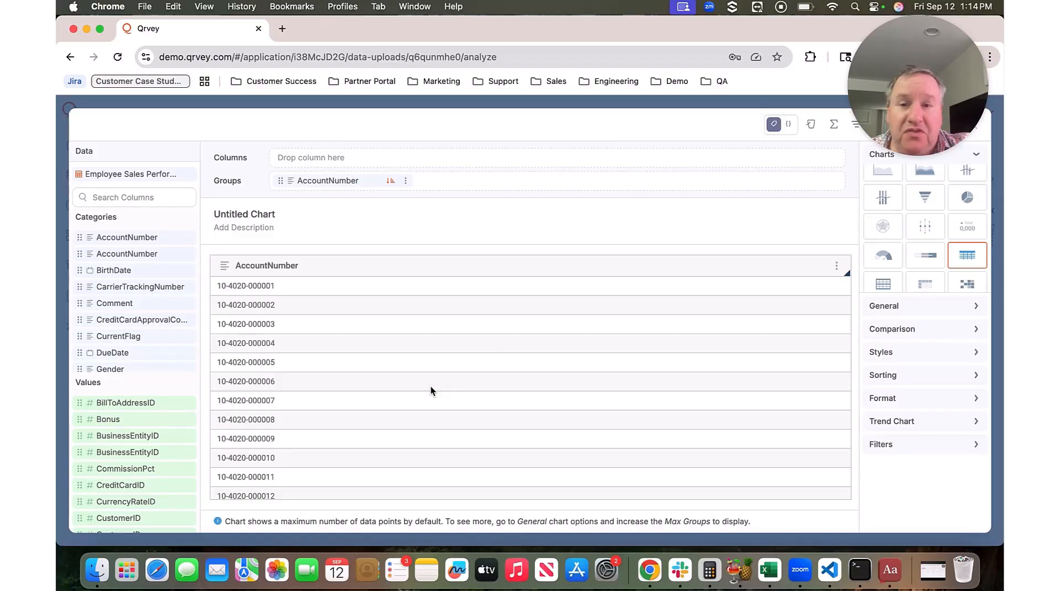
scroll(148, 449, "down", 3)
scroll(148, 449, "down", 2)
left_click_drag(142, 411, 339, 161)
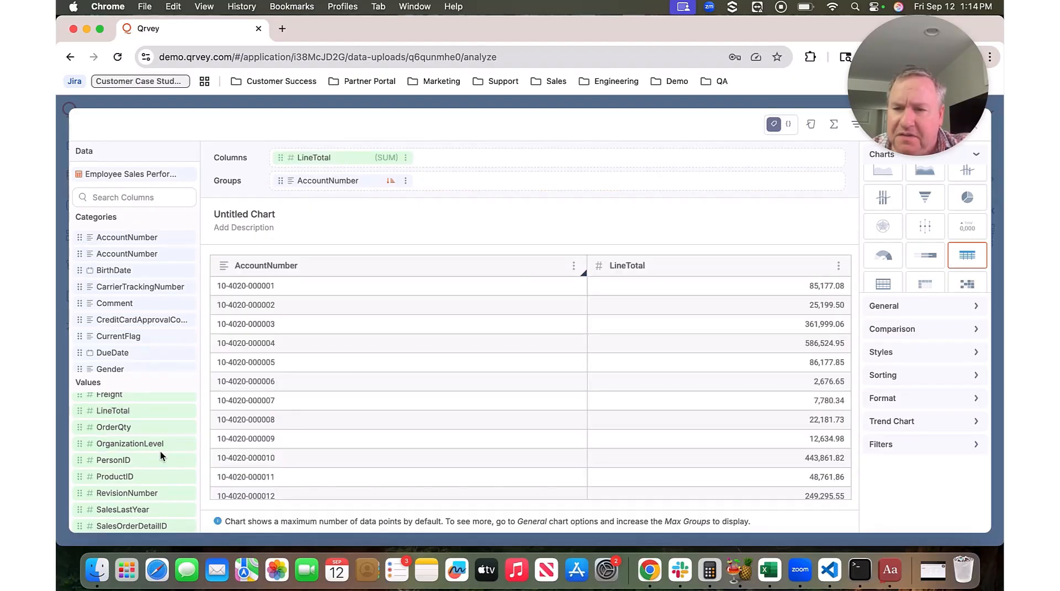
Add Freight as the second value column and set its aggregation to Average
scroll(162, 455, "up", 1)
left_click_drag(144, 415, 481, 161)
left_click(550, 159)
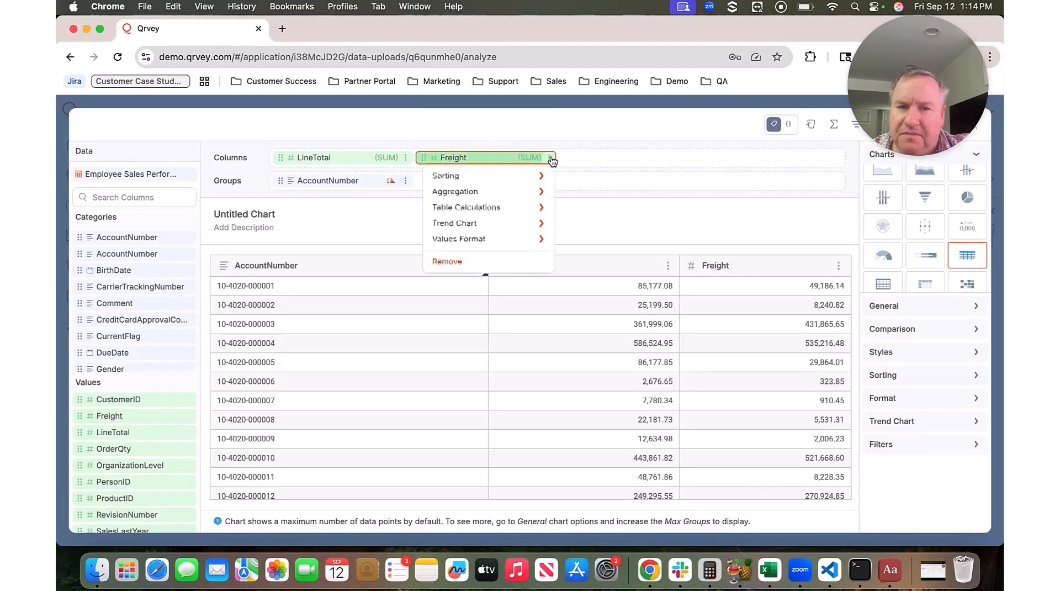
mouse_move(519, 191)
left_click(583, 210)
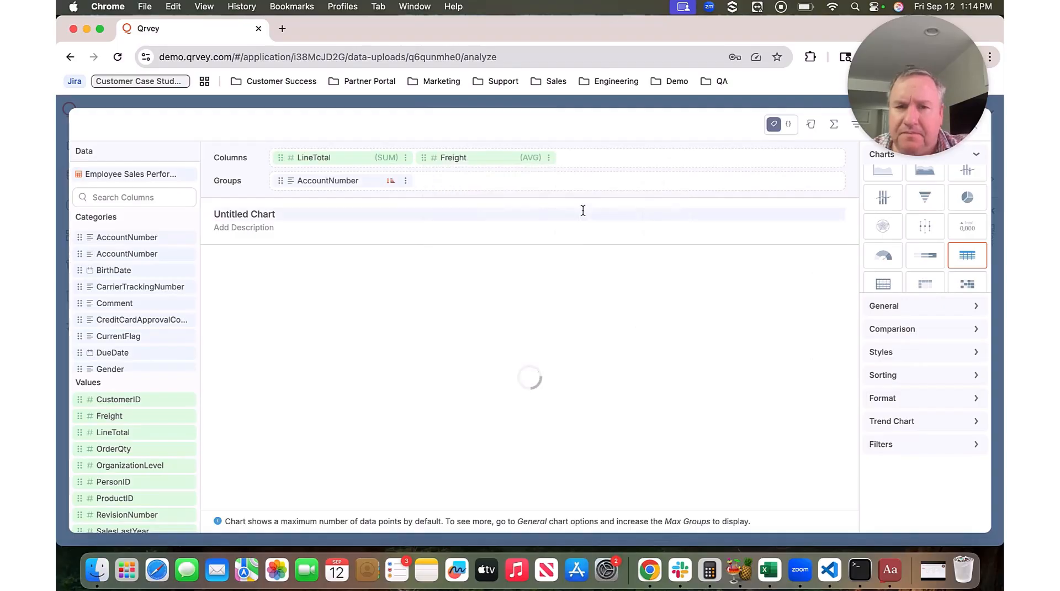
Add SalesOrderID as the third value column and set its aggregation to Count
scroll(166, 465, "down", 10)
scroll(166, 464, "down", 10)
scroll(160, 453, "up", 10)
left_click_drag(153, 441, 645, 156)
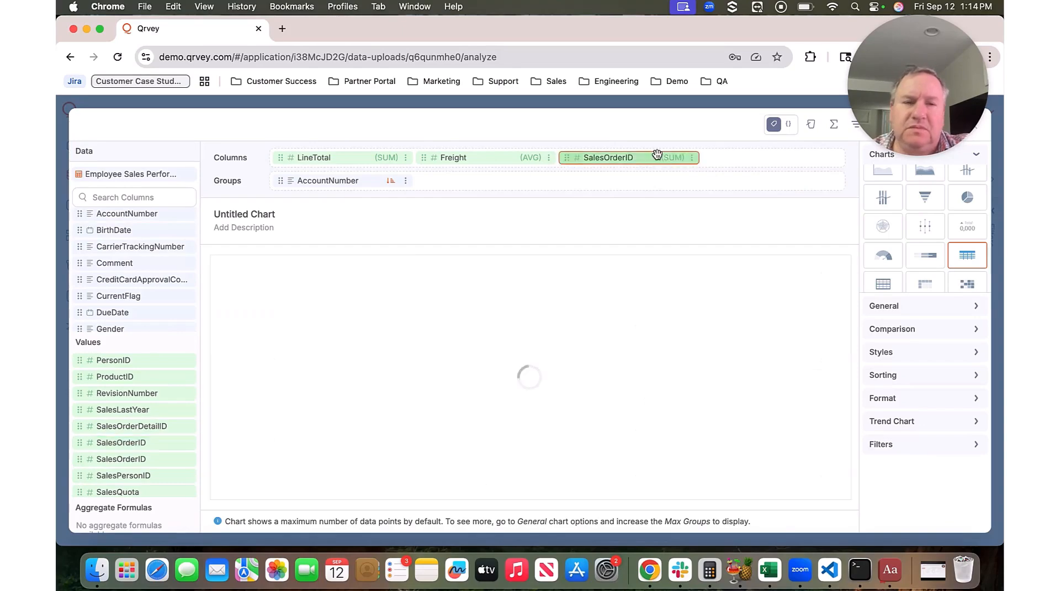
left_click(692, 158)
mouse_move(666, 192)
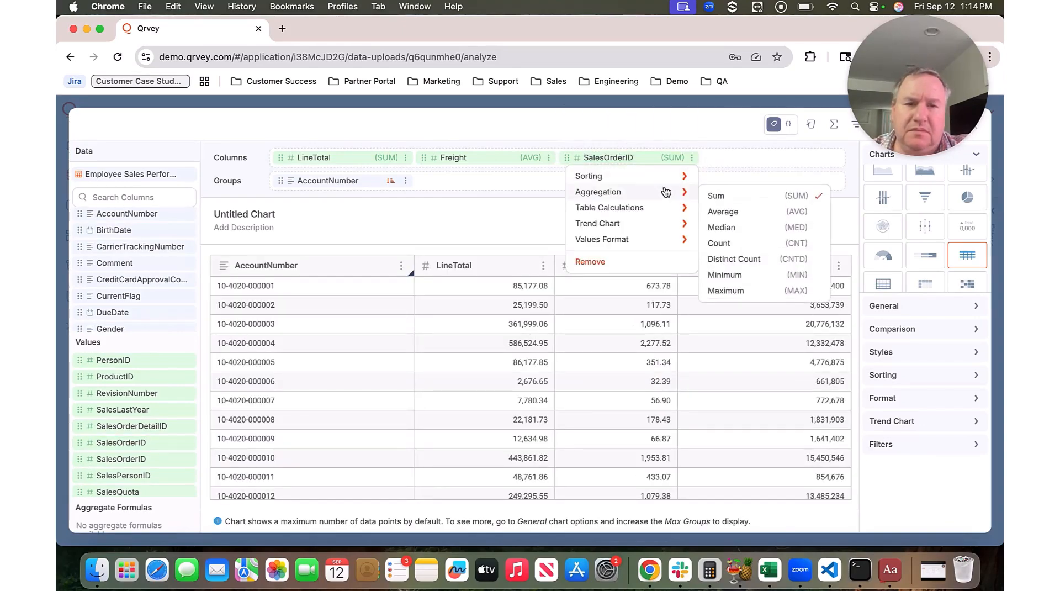
left_click(740, 243)
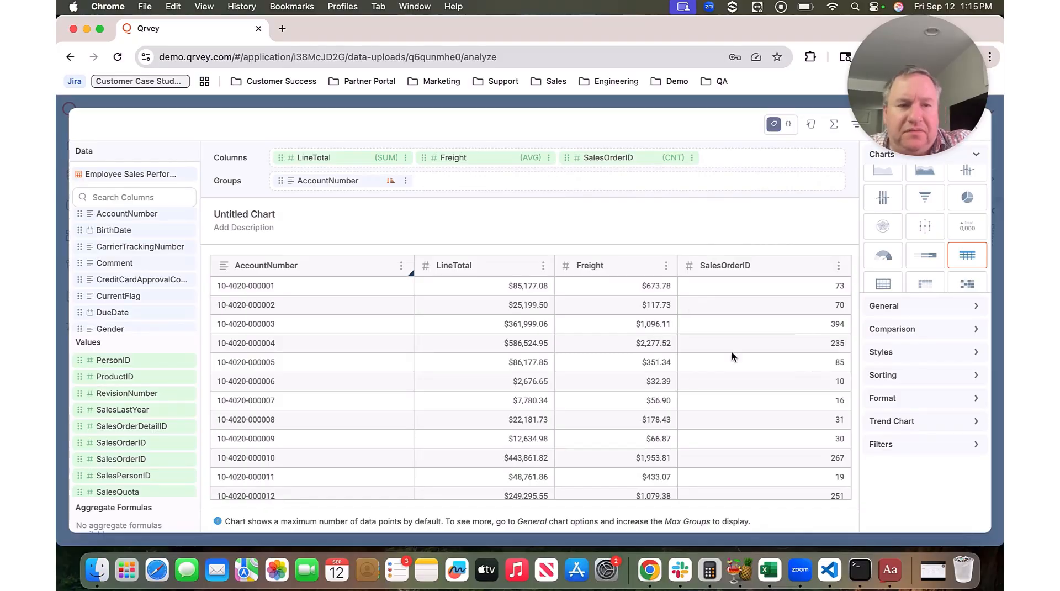
Assign OrderDate as the date column in the table's comparison settings
left_click(921, 335)
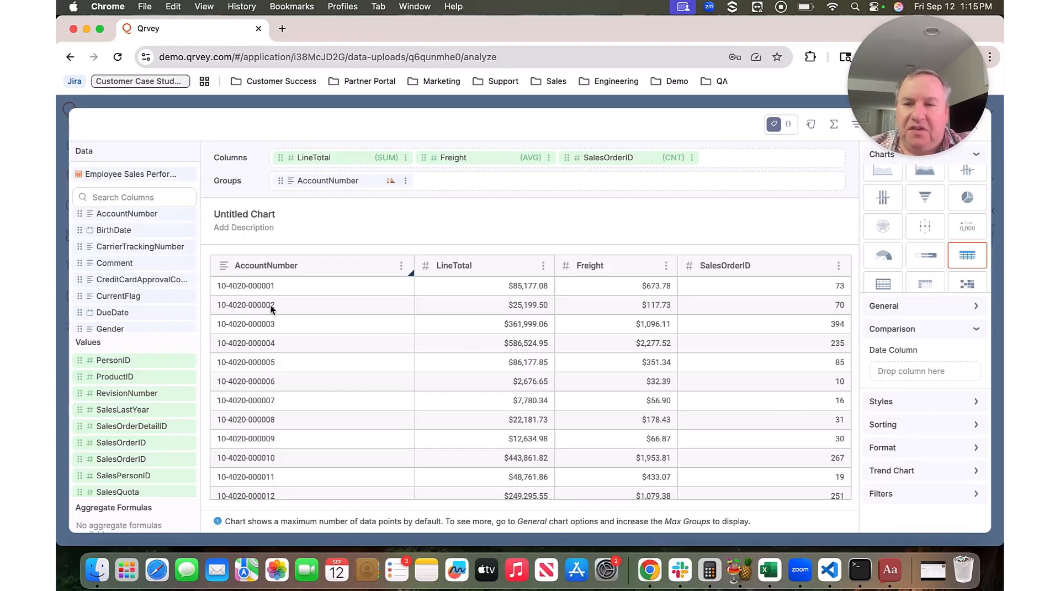
scroll(165, 271, "down", 5)
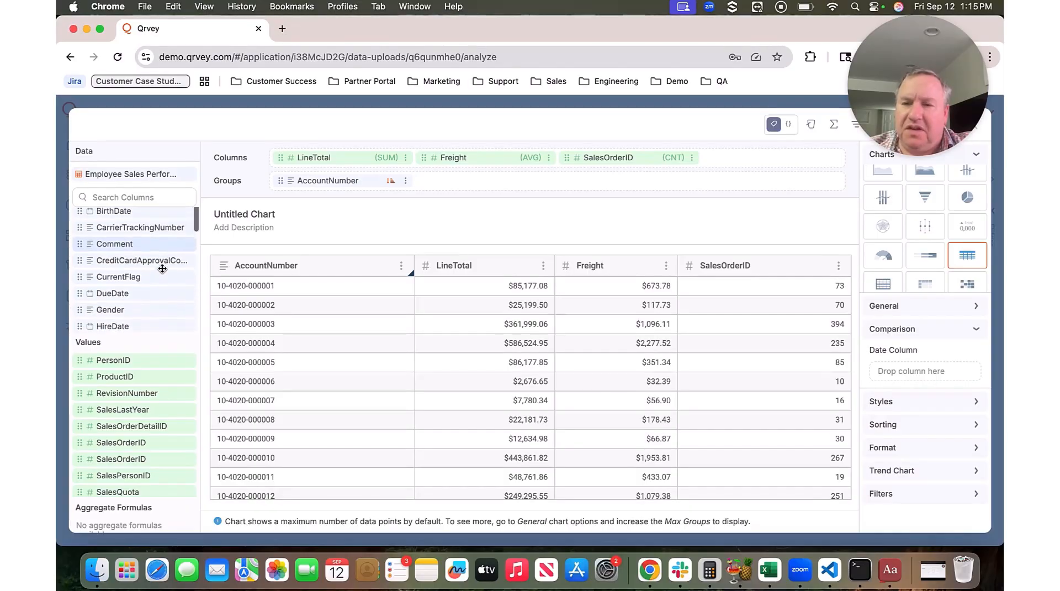
scroll(162, 269, "down", 3)
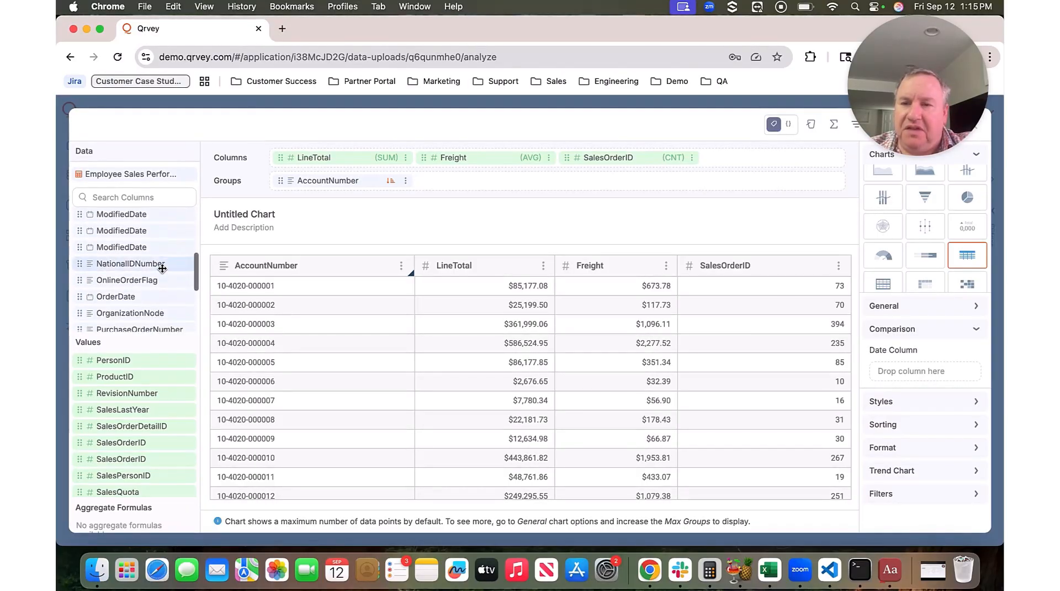
left_click_drag(142, 280, 930, 366)
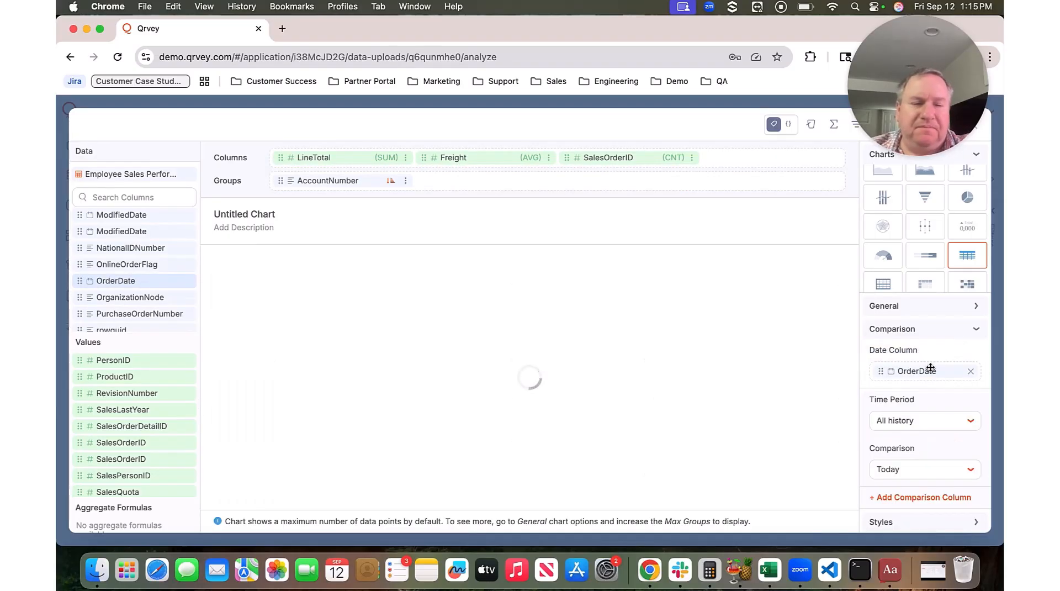
Set the comparison's time period to This year and compare it against Last year
scroll(931, 367, "down", 3)
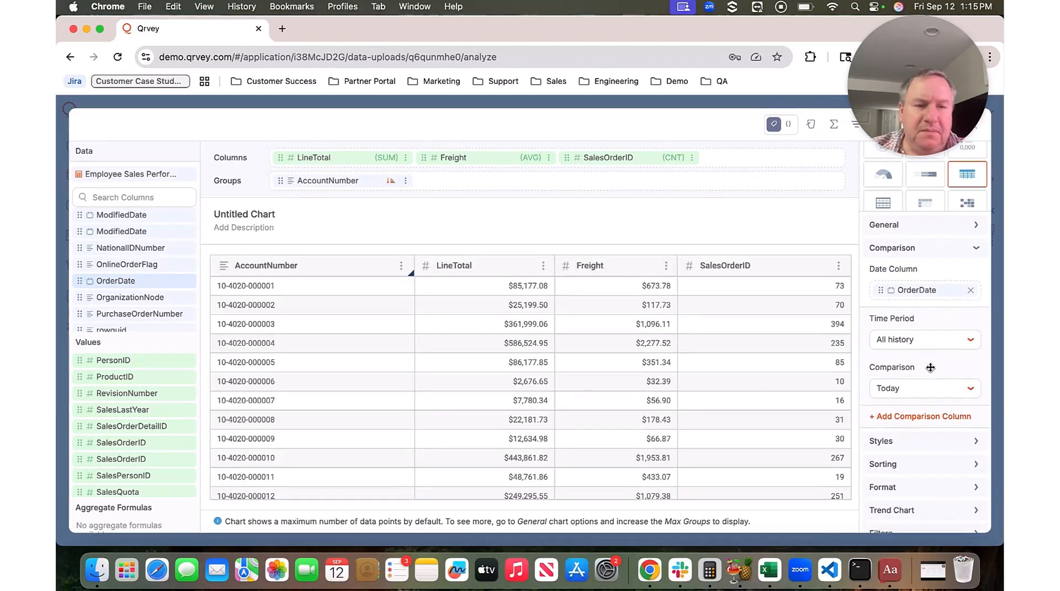
left_click(926, 332)
scroll(928, 388, "down", 5)
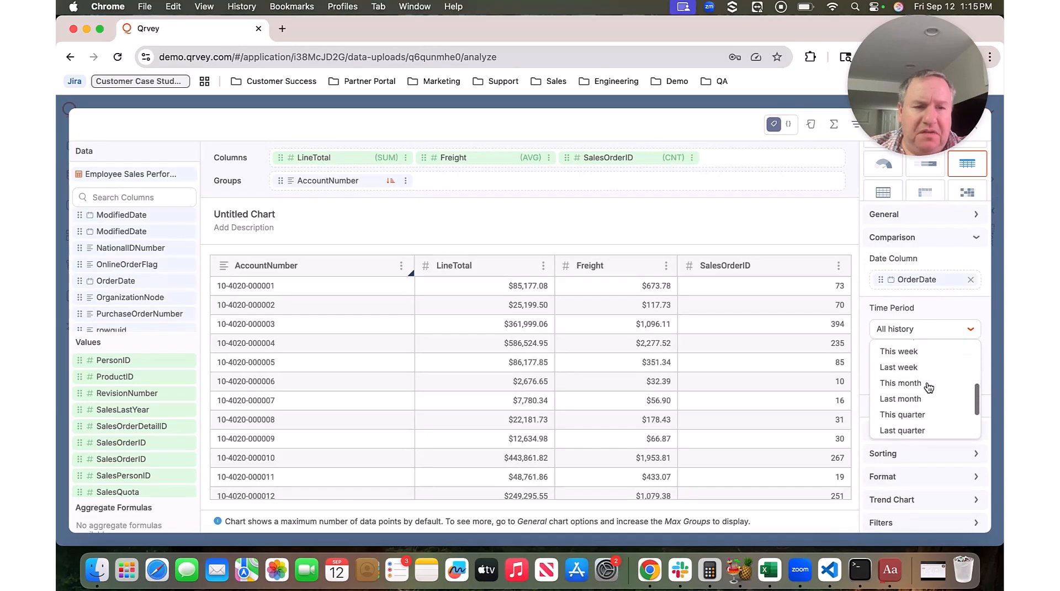
scroll(923, 388, "down", 2)
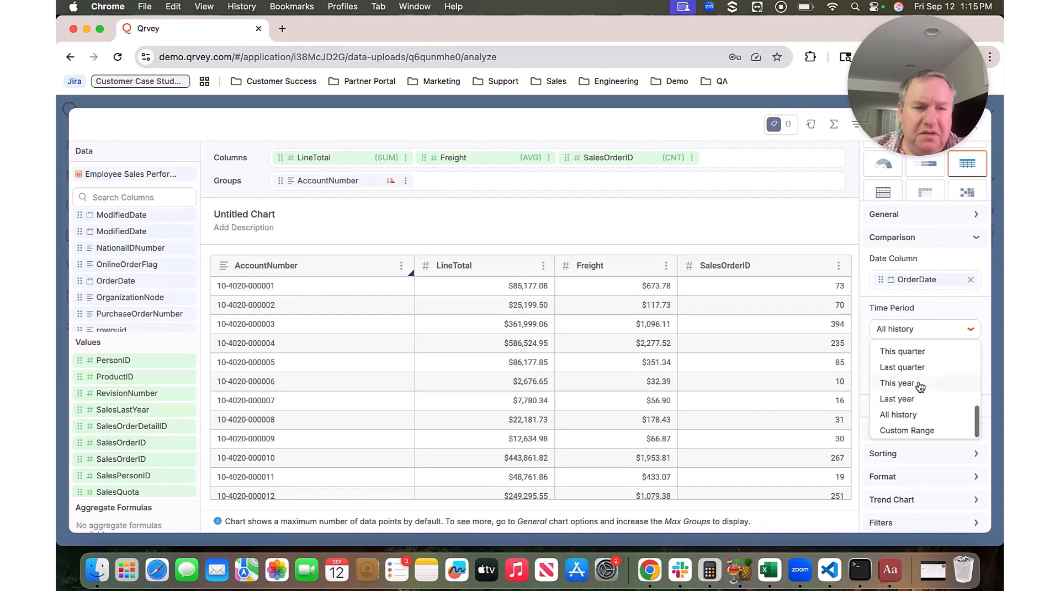
left_click(917, 382)
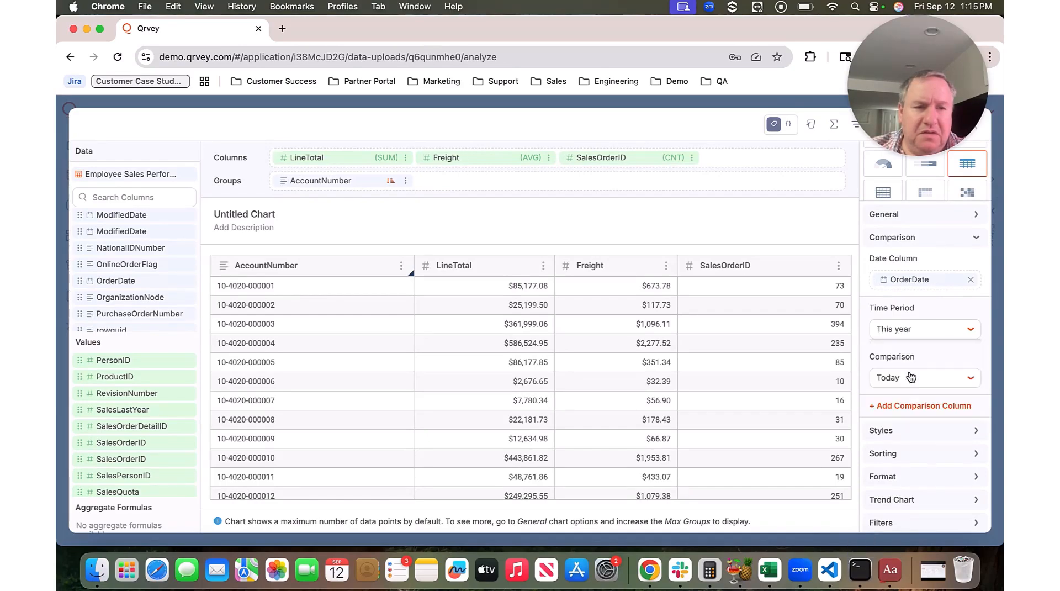
left_click(915, 379)
scroll(915, 457, "down", 4)
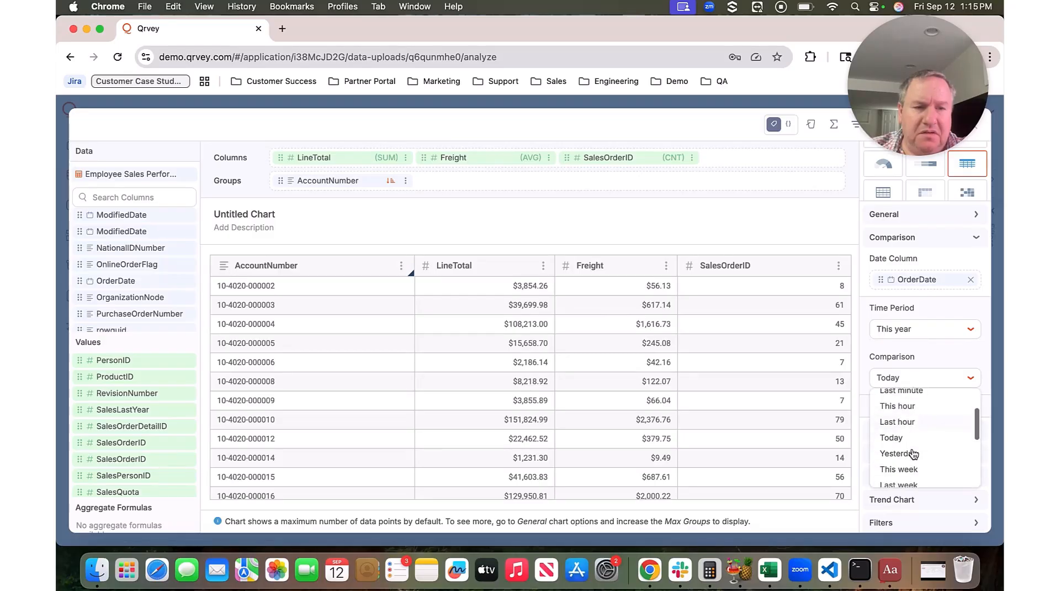
scroll(915, 457, "down", 3)
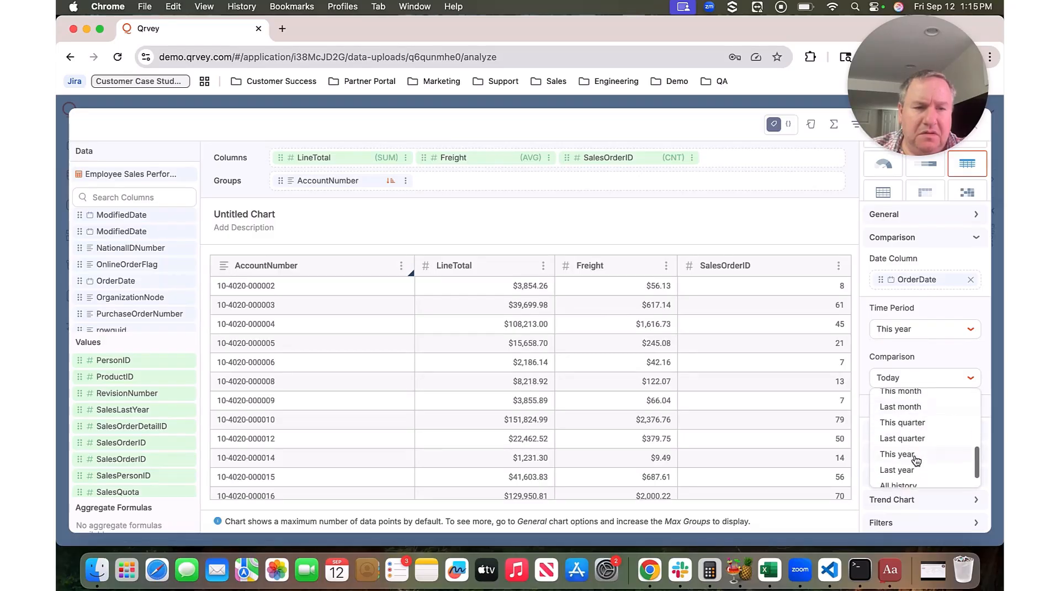
left_click(915, 477)
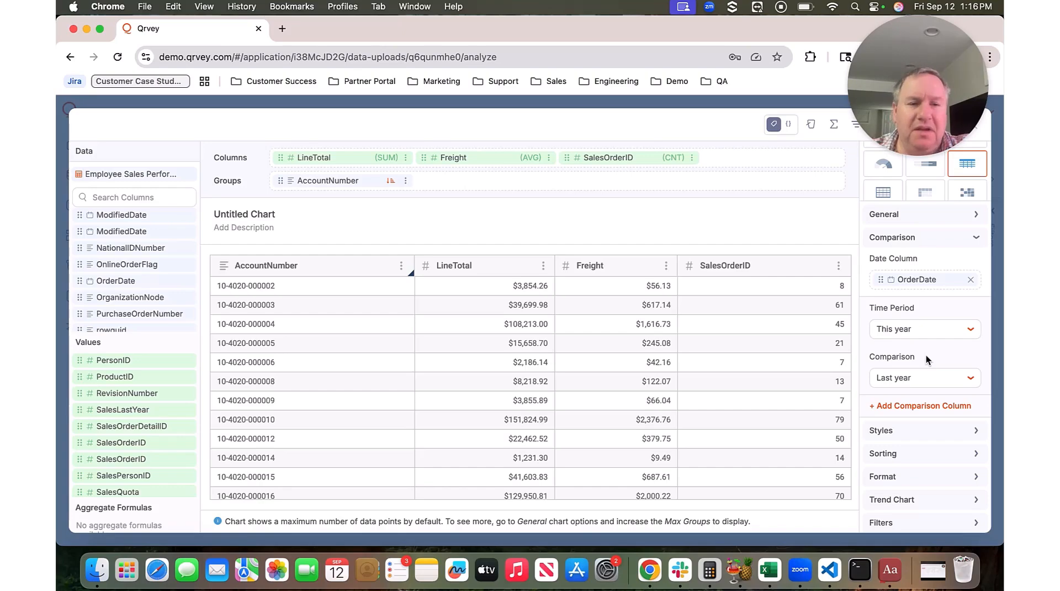
Add a comparison column to the table and base it on SalesOrderID (CNT)
left_click(923, 409)
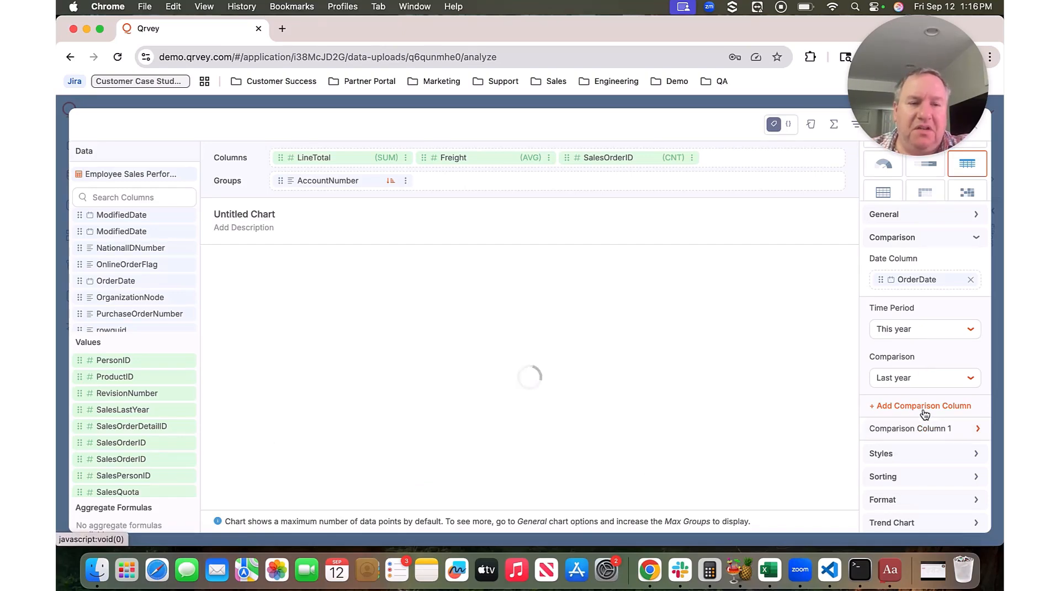
scroll(930, 433, "down", 3)
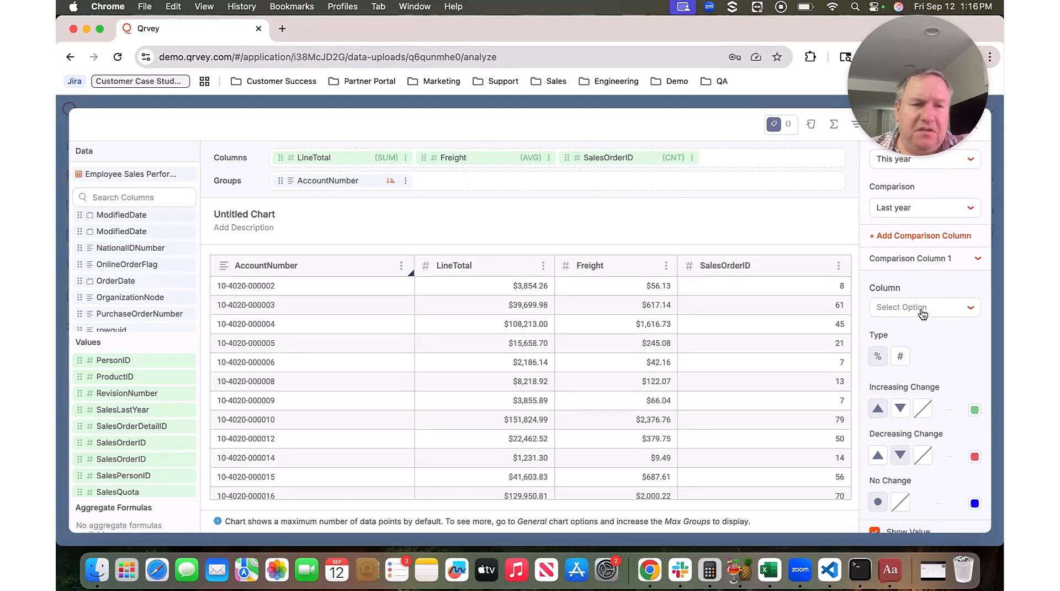
left_click(924, 312)
left_click(931, 363)
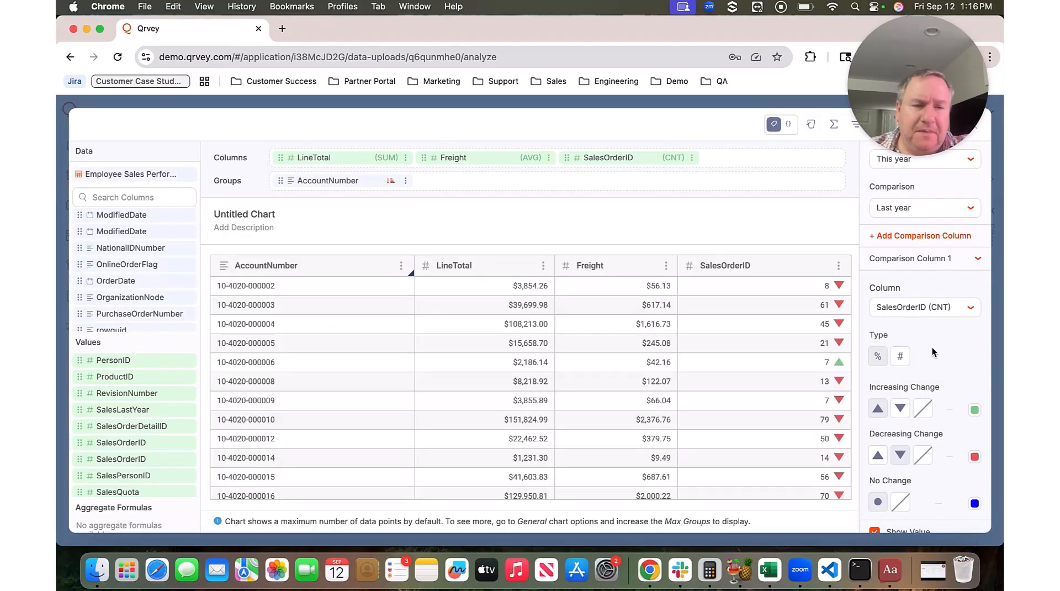
Try hiding the SalesOrderID values so only the change arrows remain, inspect one arrow's comparison details, and restore the values
scroll(932, 351, "down", 2)
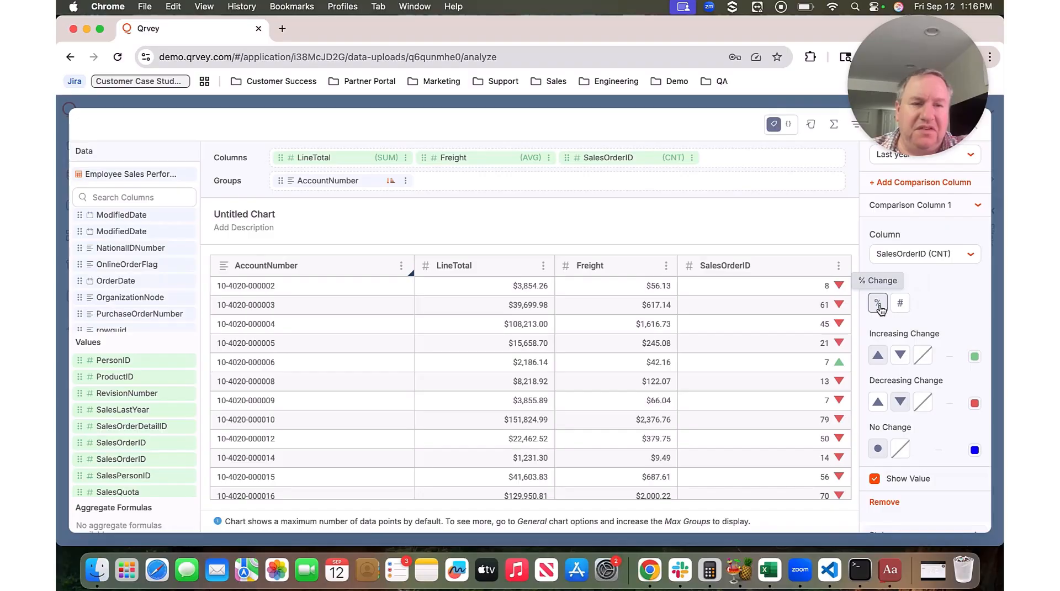
scroll(940, 308, "down", 1)
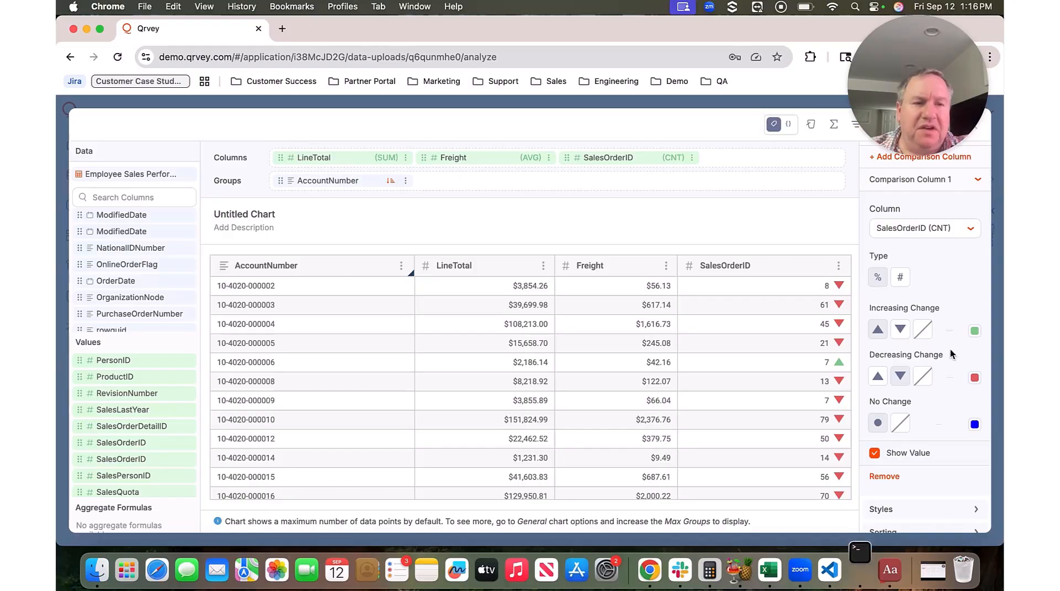
scroll(947, 343, "down", 2)
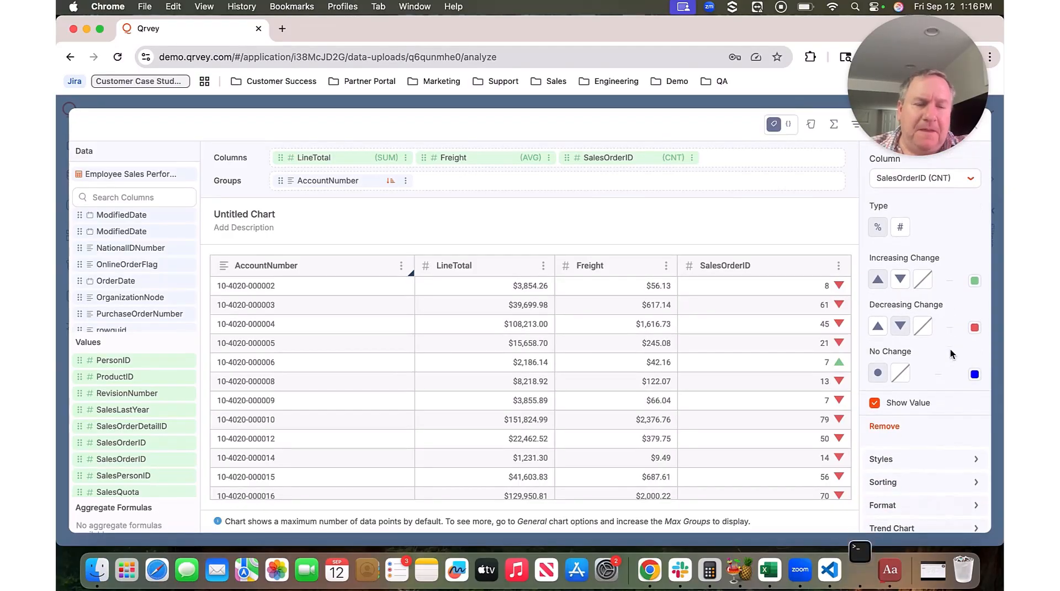
left_click(875, 403)
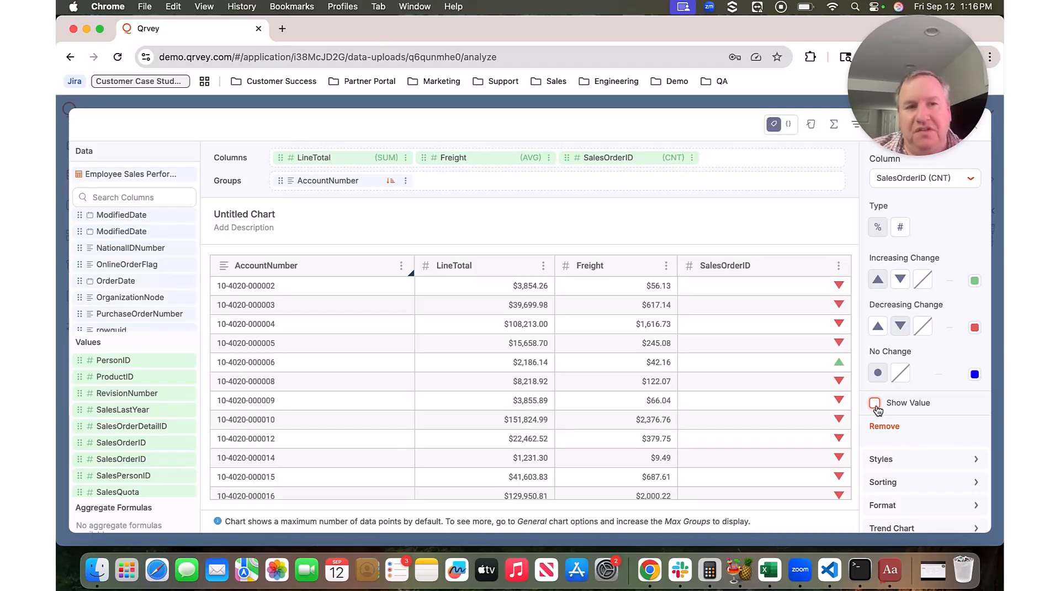
mouse_move(841, 402)
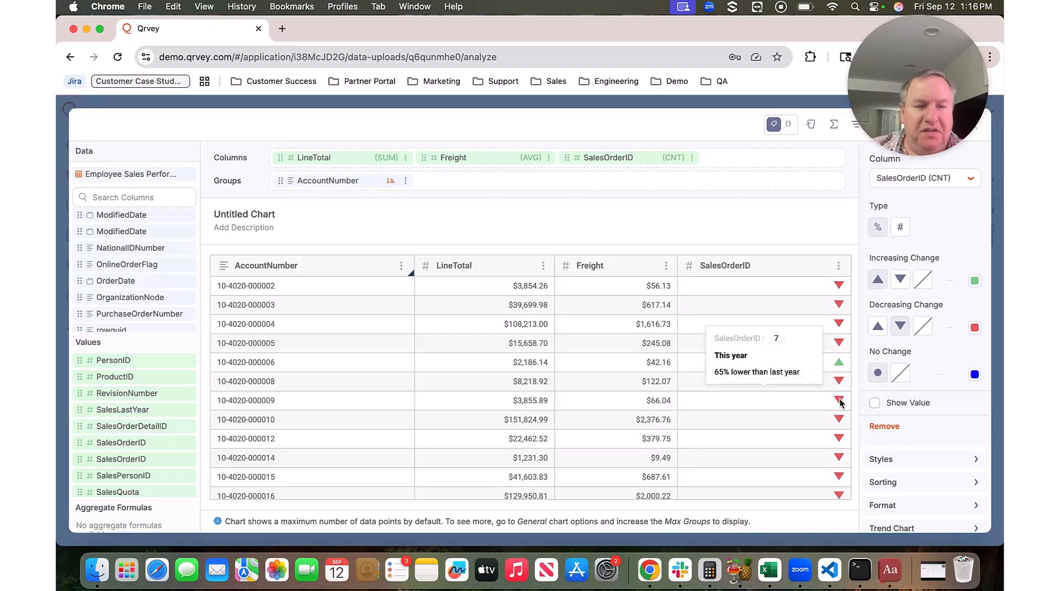
left_click(874, 402)
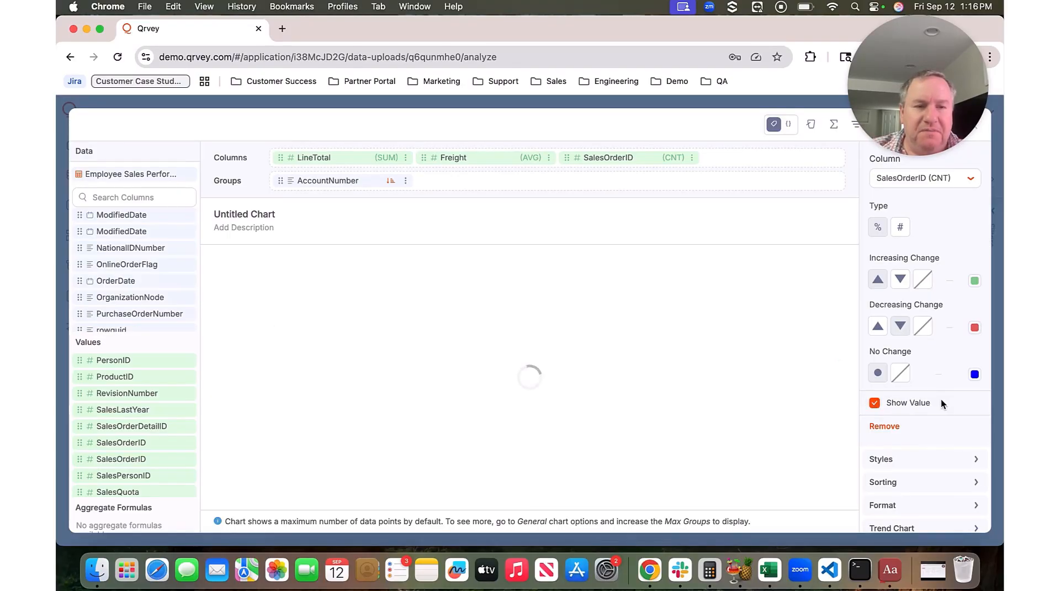
Collapse the first comparison column's settings and add a second comparison column based on Freight (AVG)
scroll(942, 404, "up", 3)
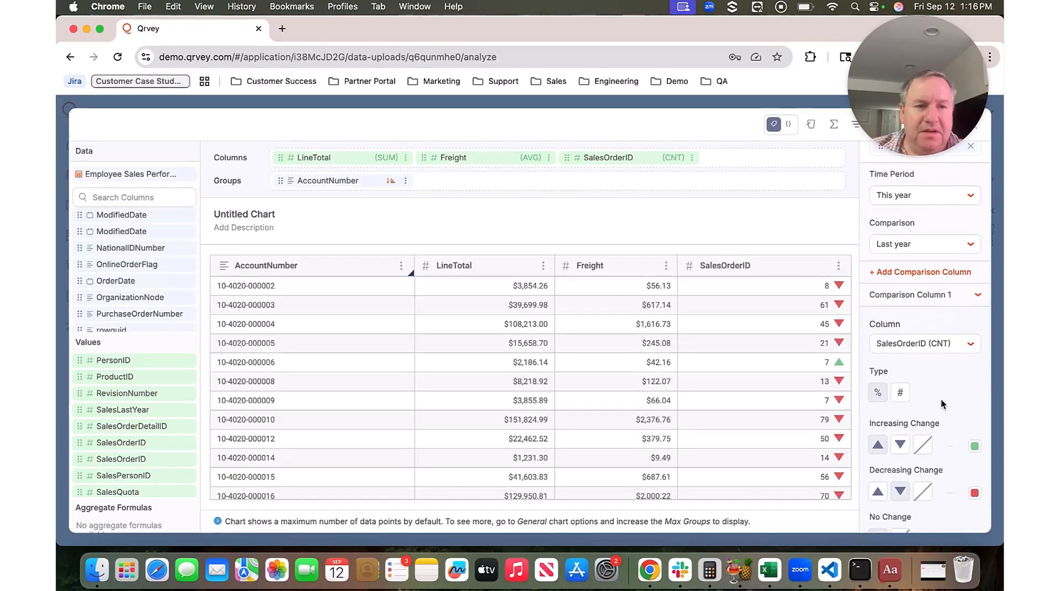
left_click(973, 299)
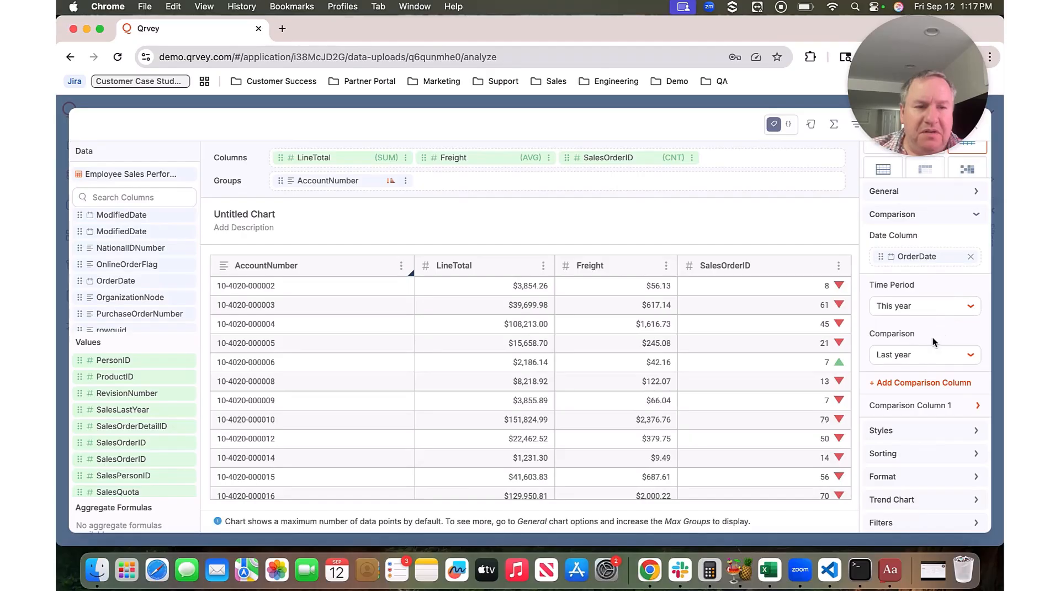
left_click(922, 382)
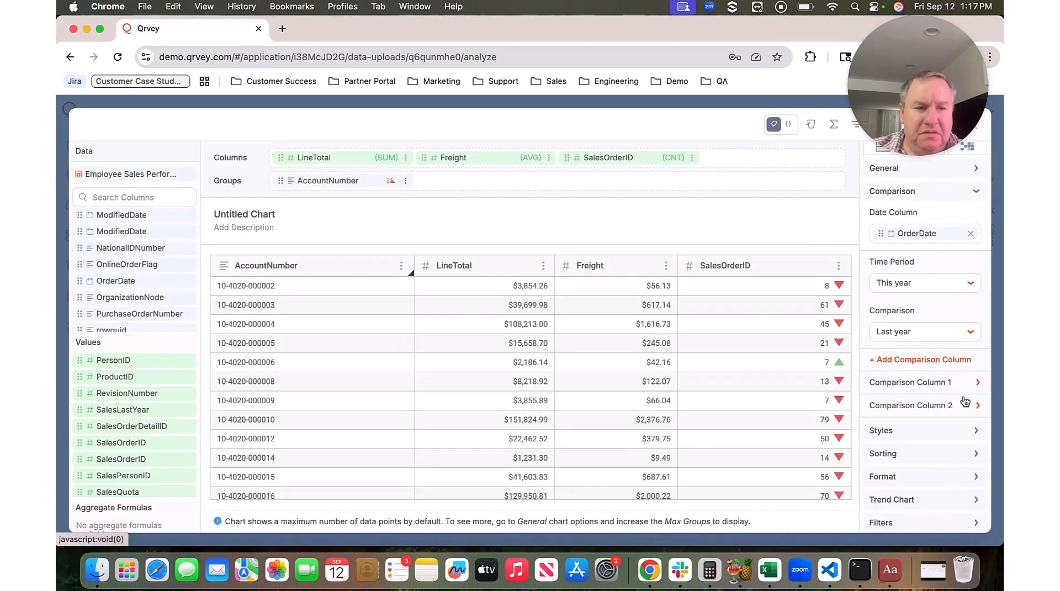
left_click(962, 403)
scroll(933, 429, "down", 5)
left_click(925, 307)
left_click(922, 334)
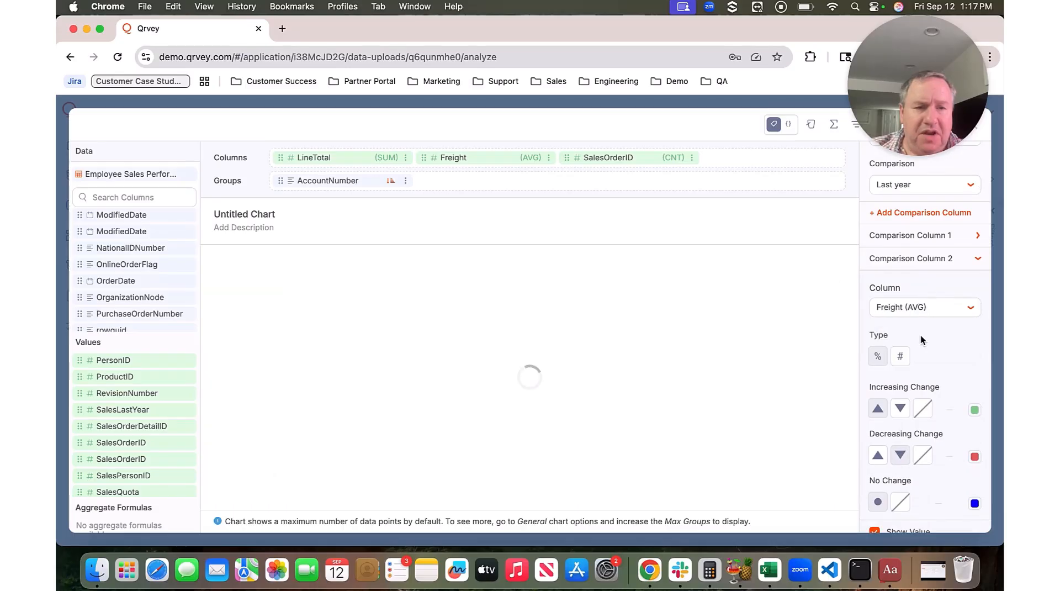
Collapse the second comparison column's settings and add a third comparison column based on LineTotal (SUM)
scroll(921, 336, "up", 2)
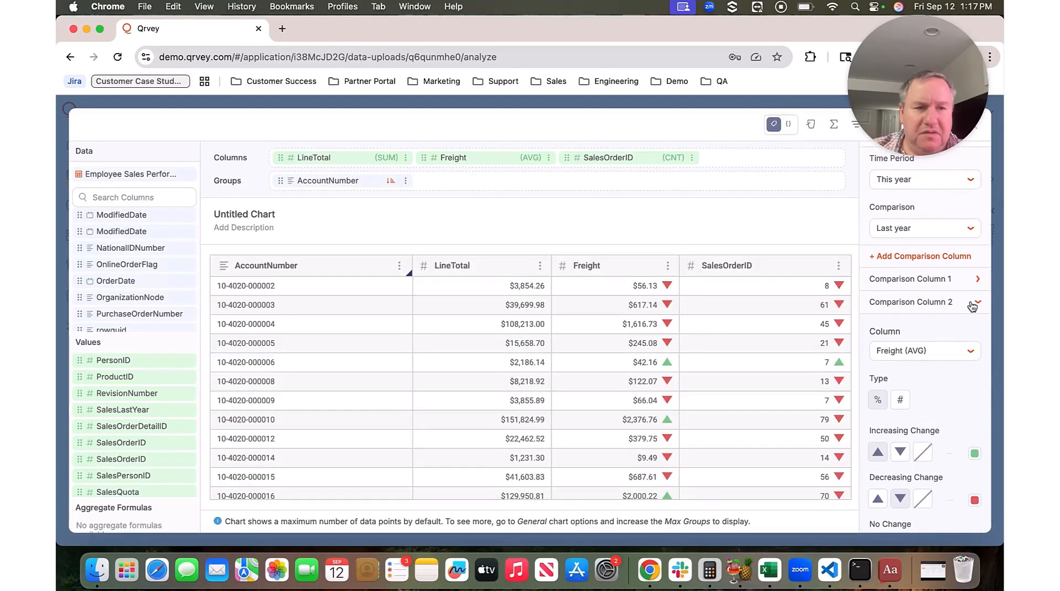
left_click(975, 305)
left_click(921, 365)
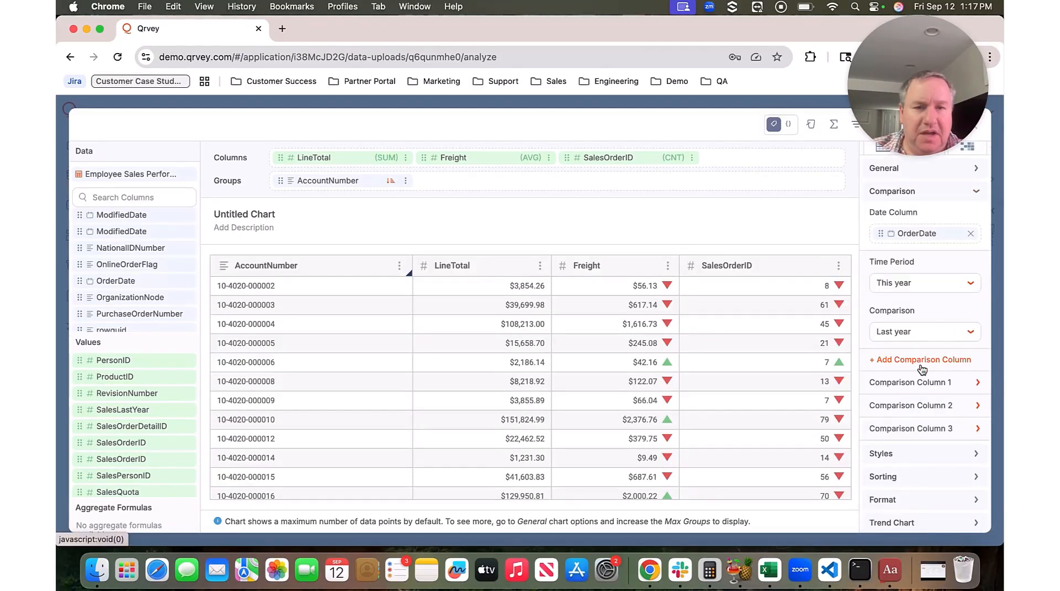
scroll(919, 420, "down", 1)
left_click(921, 408)
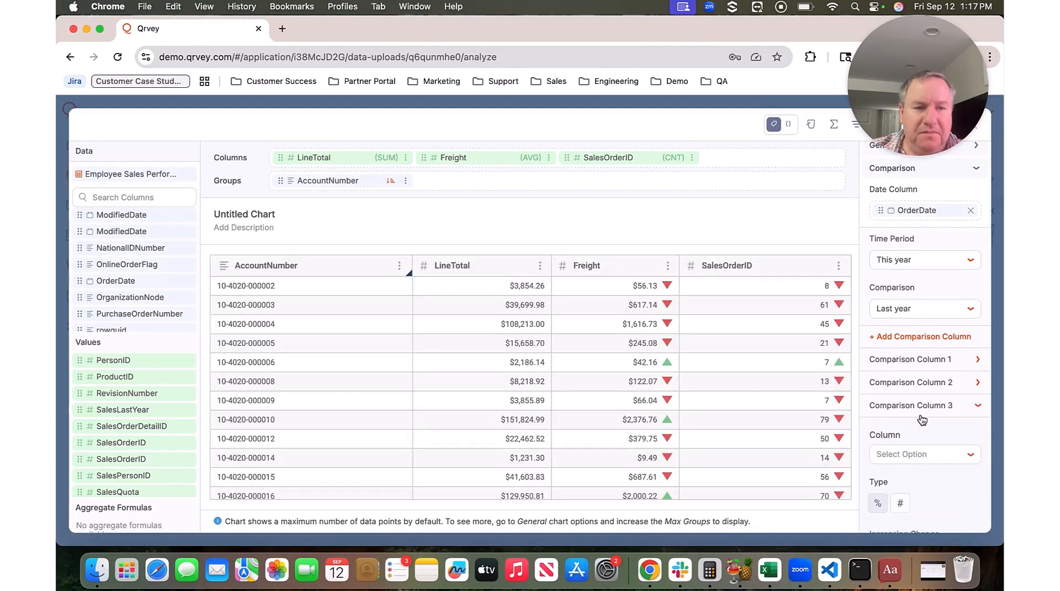
scroll(928, 359, "down", 3)
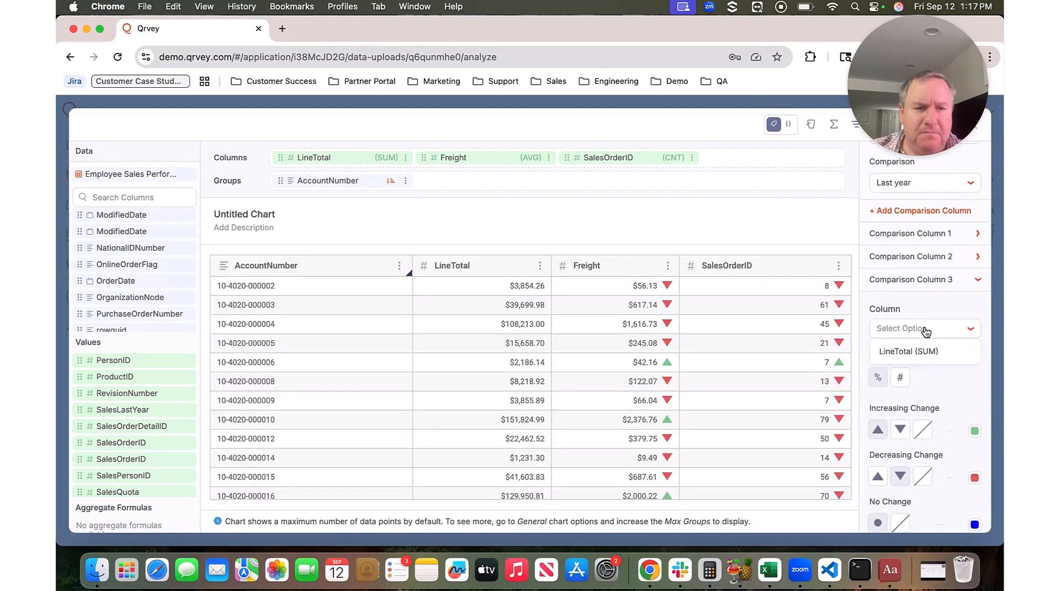
left_click(924, 351)
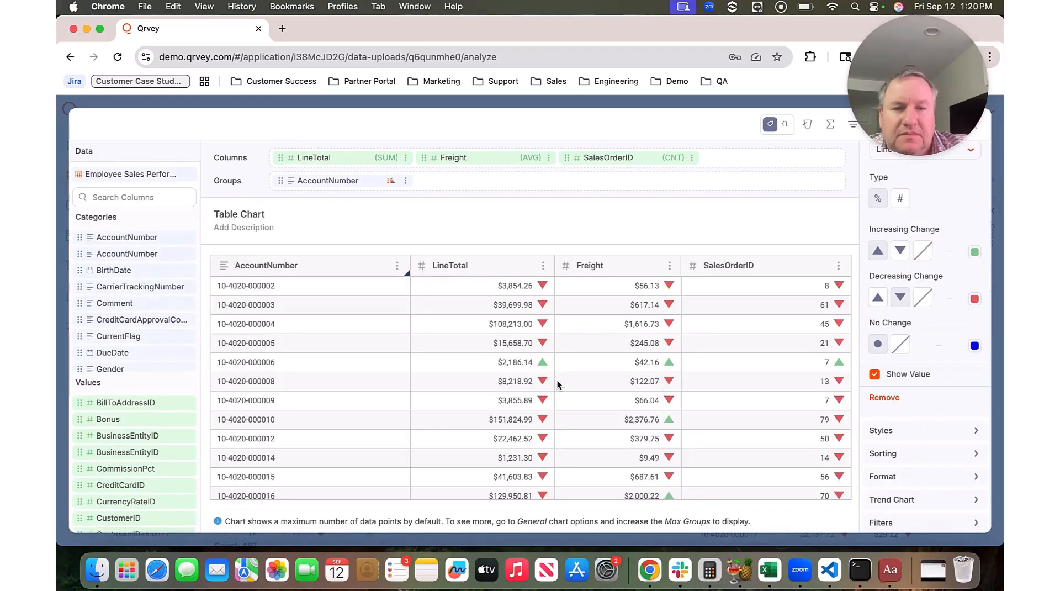
Examine the change arrows through to the last account rows, including one SalesOrderID value's comparison details
mouse_move(558, 385)
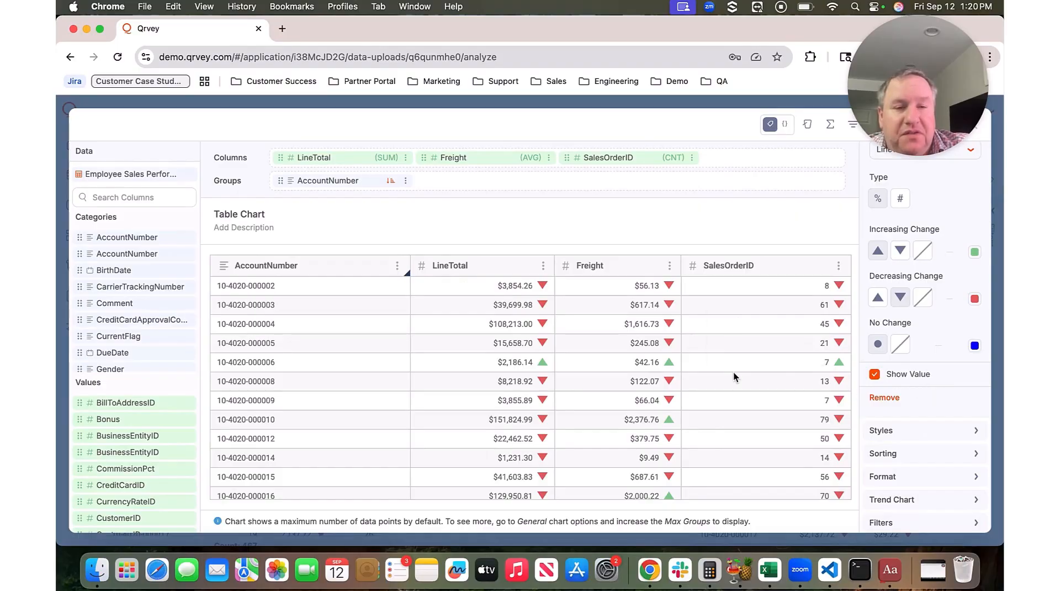
mouse_move(710, 387)
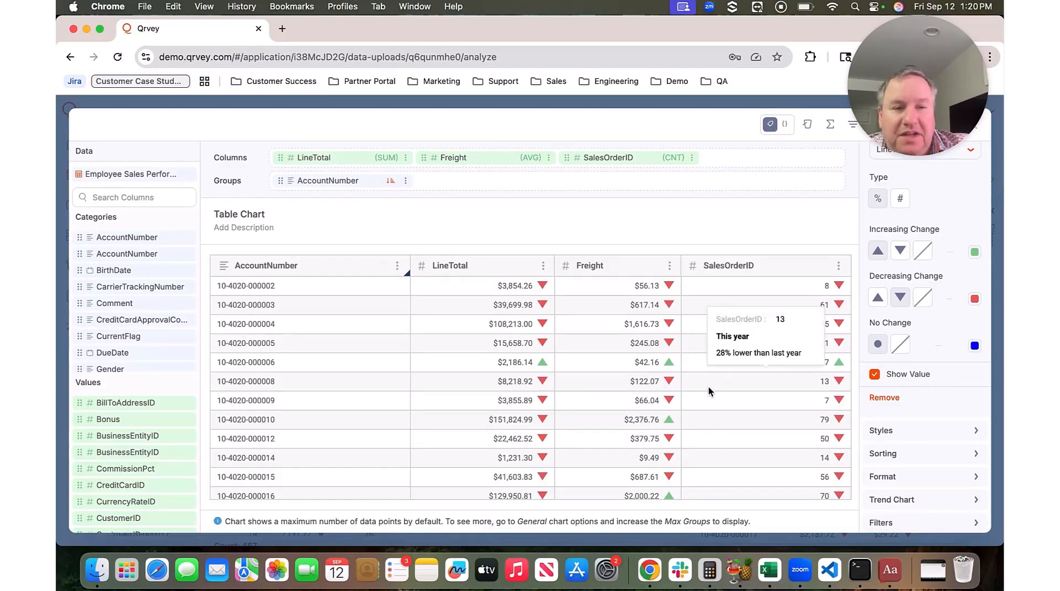
scroll(717, 403, "down", 7)
scroll(718, 403, "down", 5)
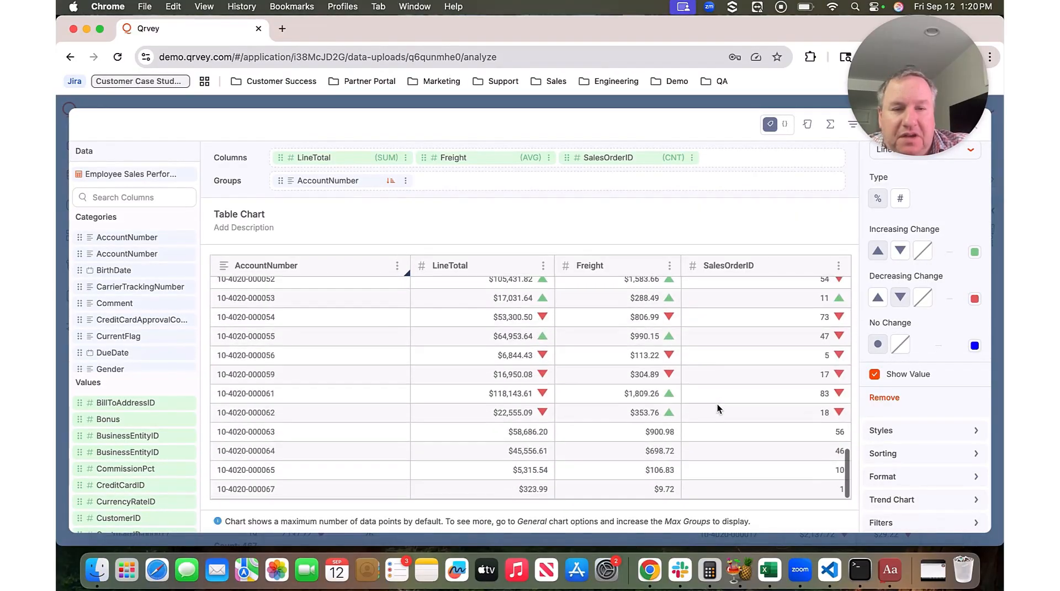
scroll(717, 408, "up", 10)
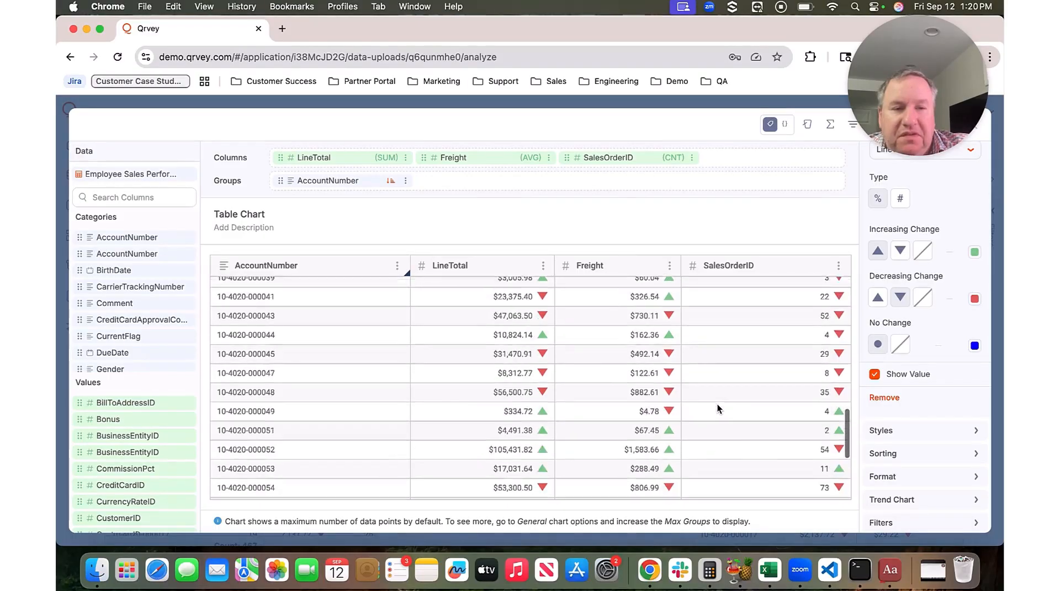
scroll(939, 378, "up", 5)
Set the table's maximum groups to 1,000 and title the chart Sales Metrics by Account
scroll(926, 371, "up", 4)
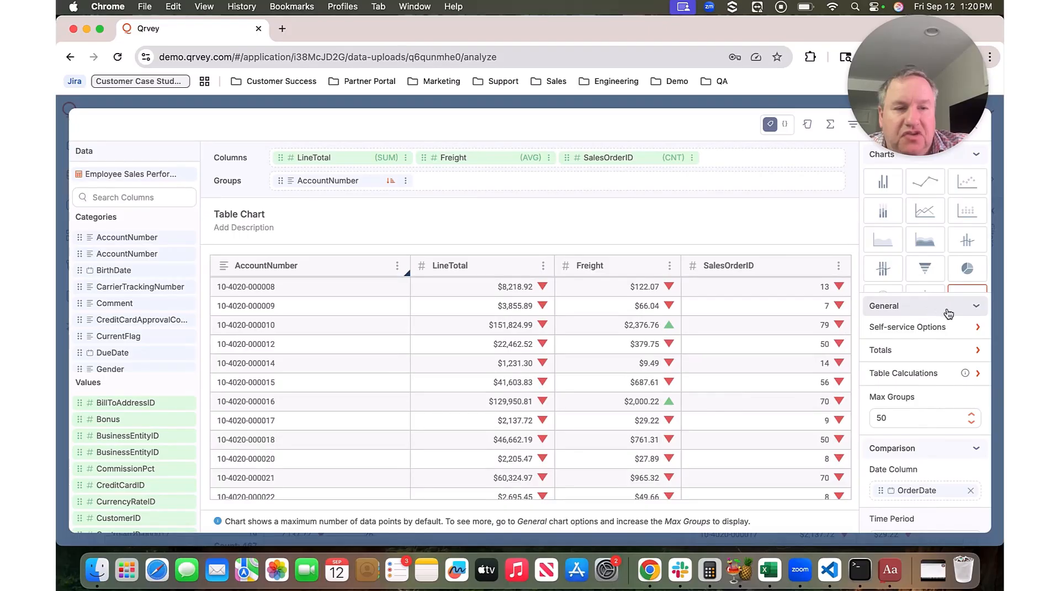
left_click(905, 422)
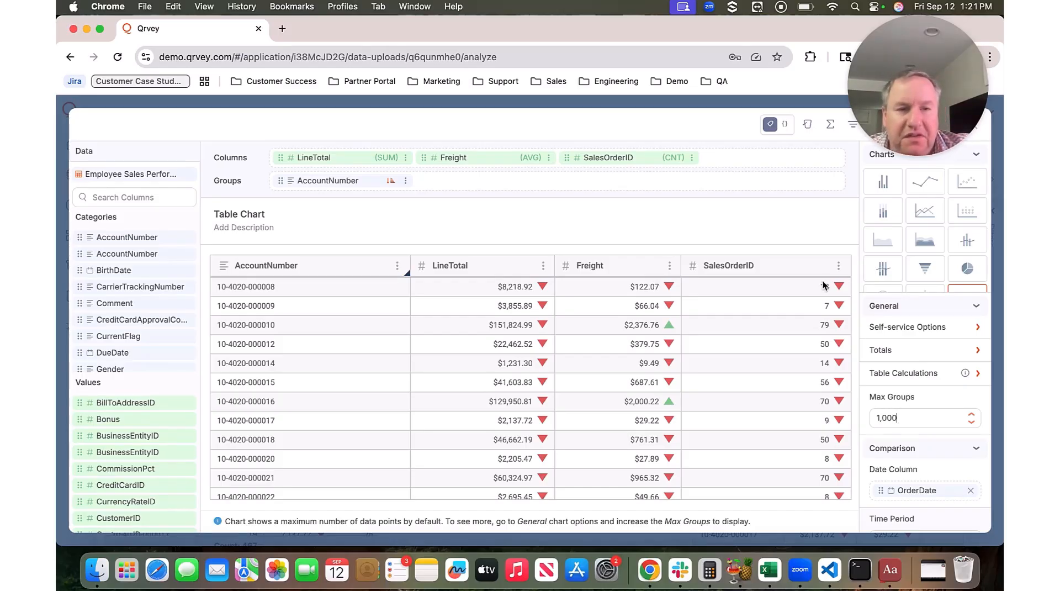
left_click(803, 248)
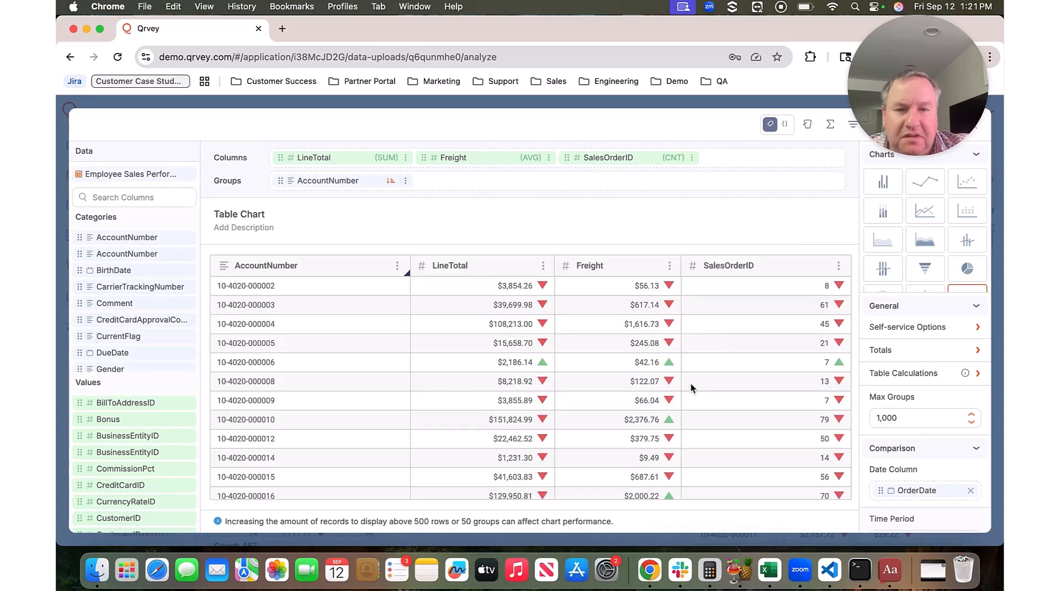
double_click(647, 215)
left_click(648, 215)
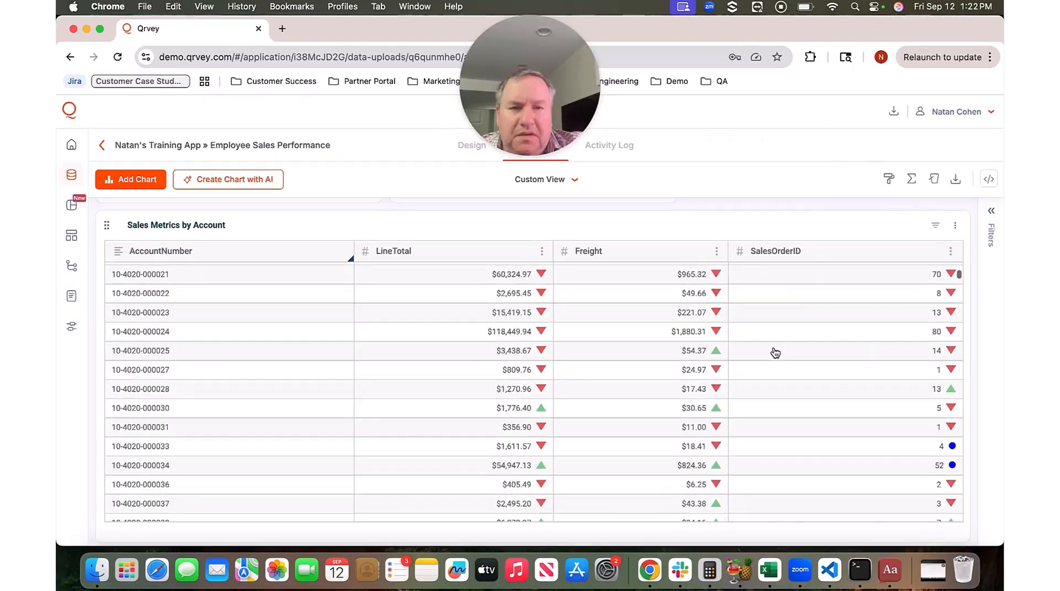
Review the comparison indicators across the account rows of the Sales Metrics by Account table and inspect one SalesOrderID value's comparison details
scroll(773, 351, "down", 15)
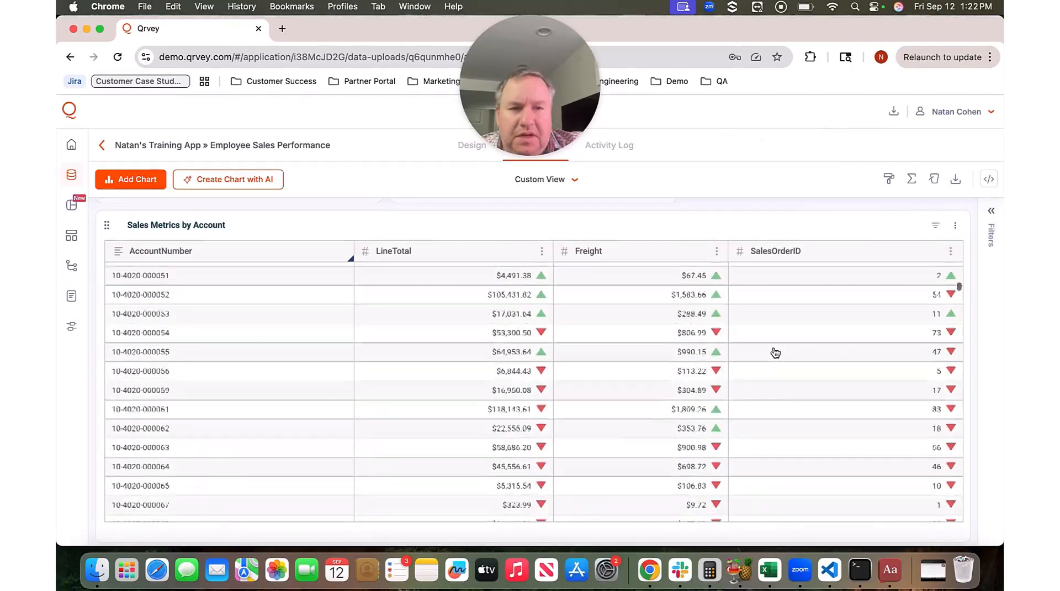
scroll(775, 353, "down", 20)
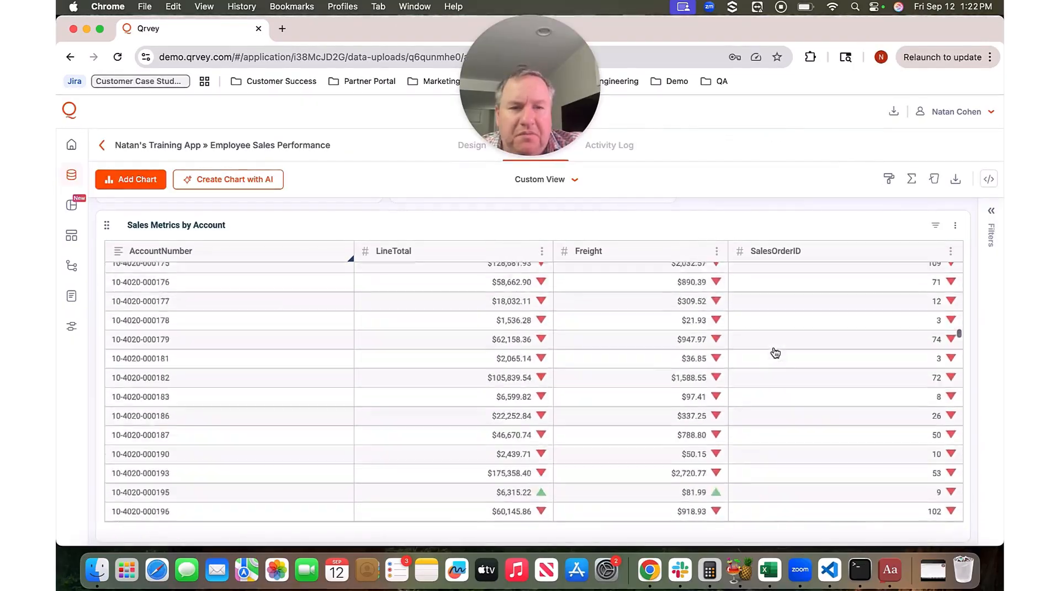
scroll(775, 353, "down", 10)
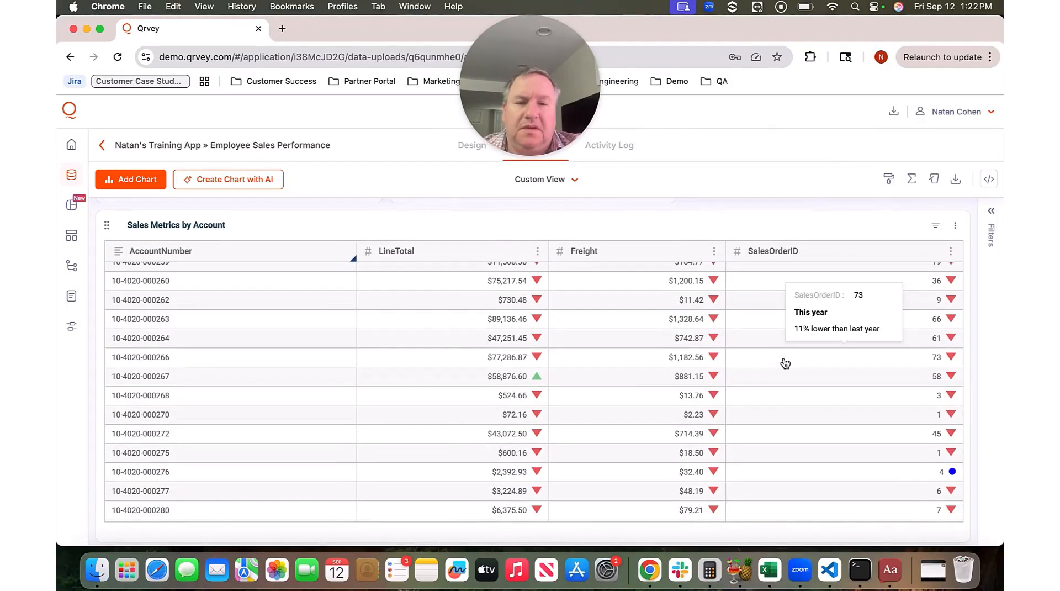